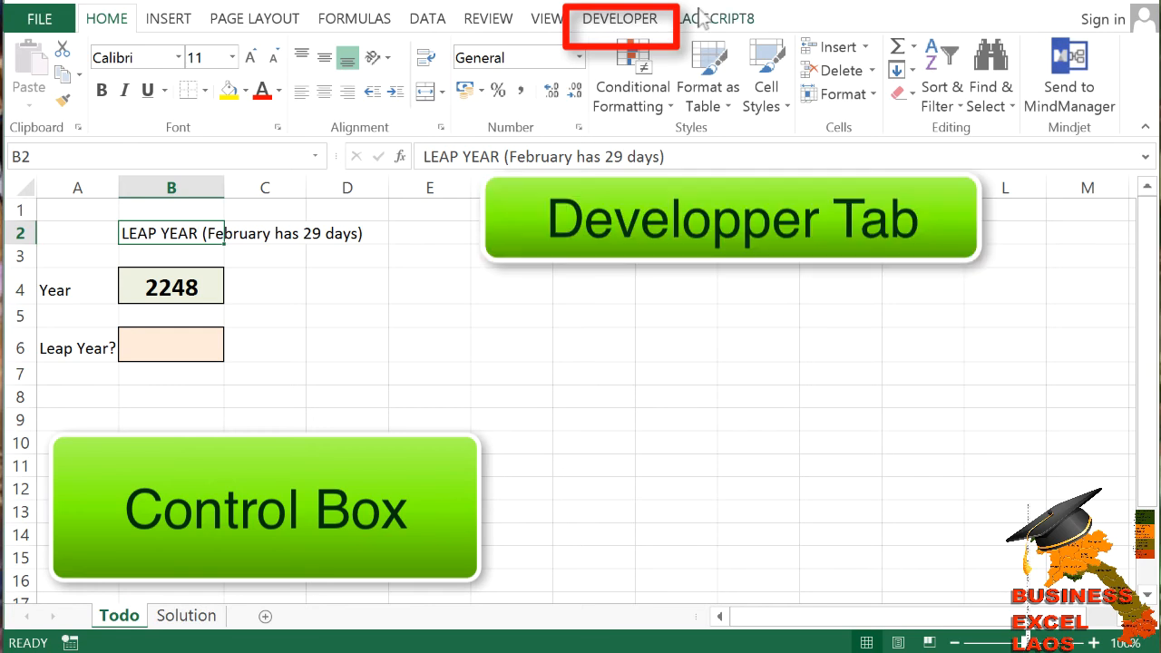
Check that the Developer tab is enabled in the ribbon customization options.
left_click(655, 22)
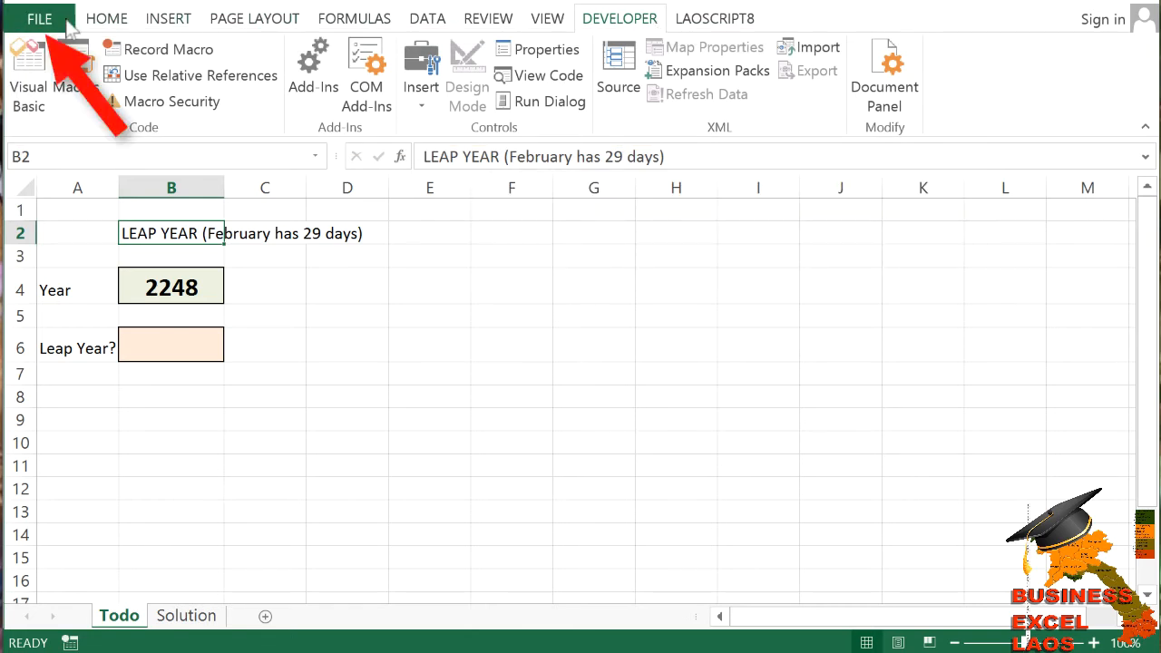
left_click(39, 18)
left_click(83, 407)
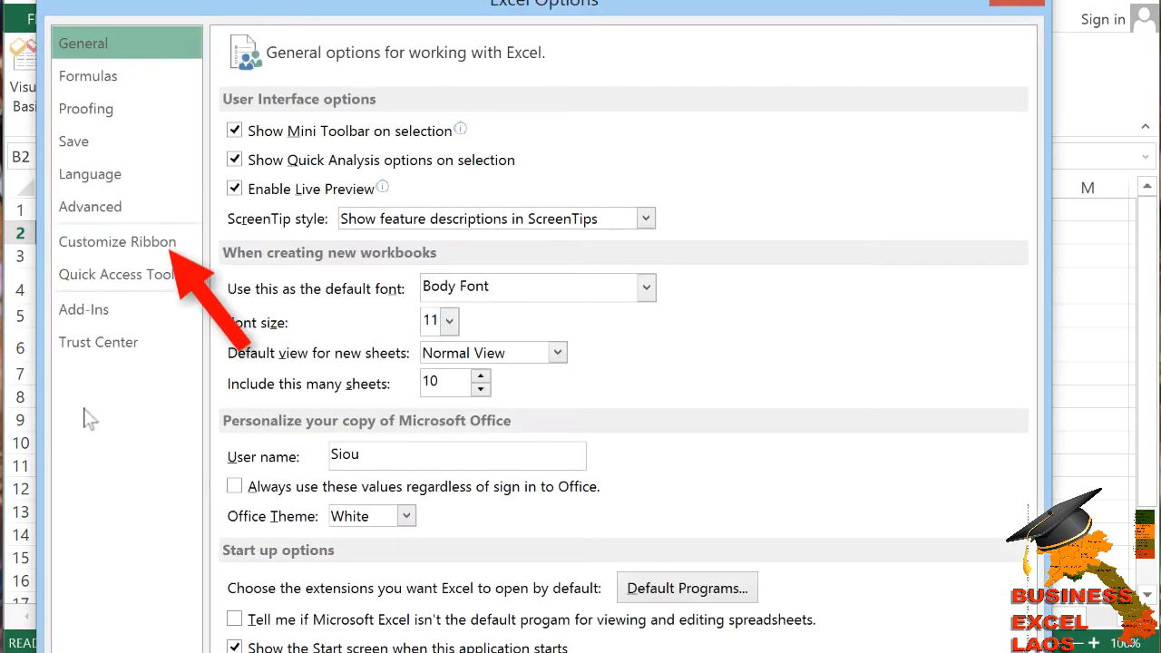
left_click(164, 257)
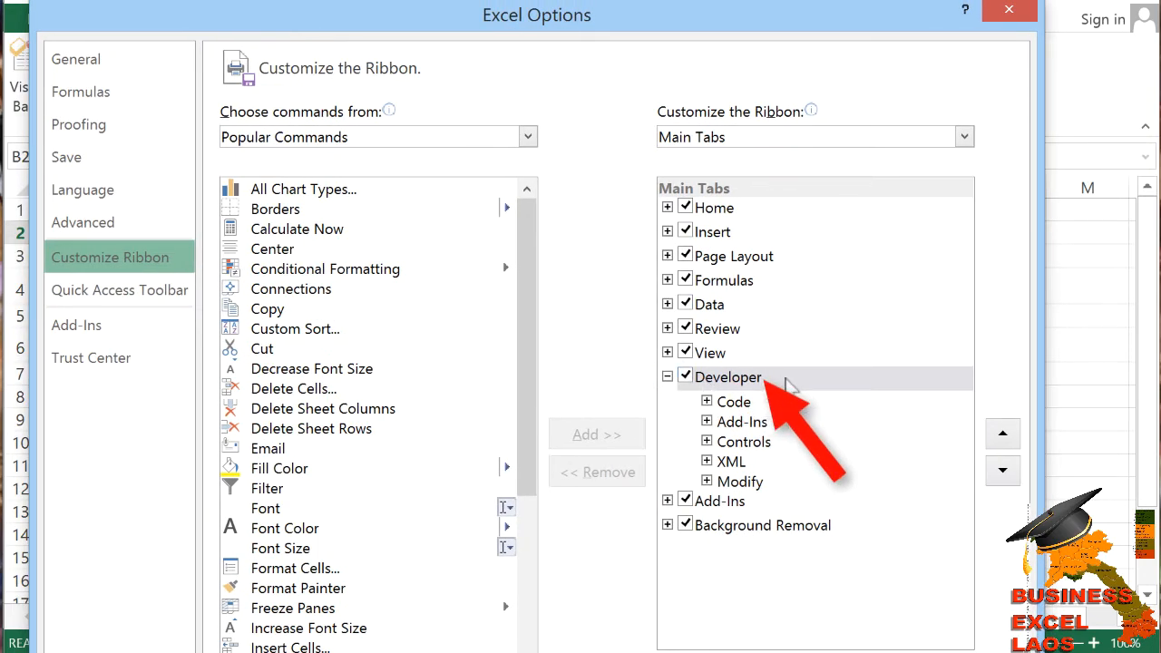
left_click(687, 381)
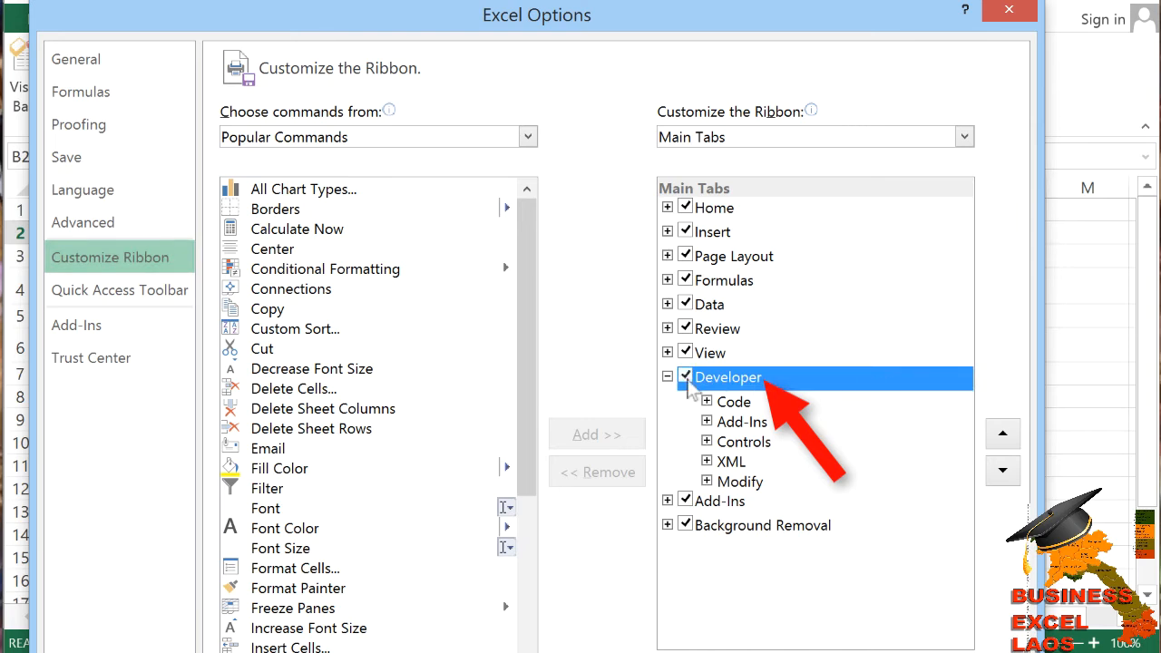
left_click_drag(1045, 652, 1022, 650)
left_click(880, 627)
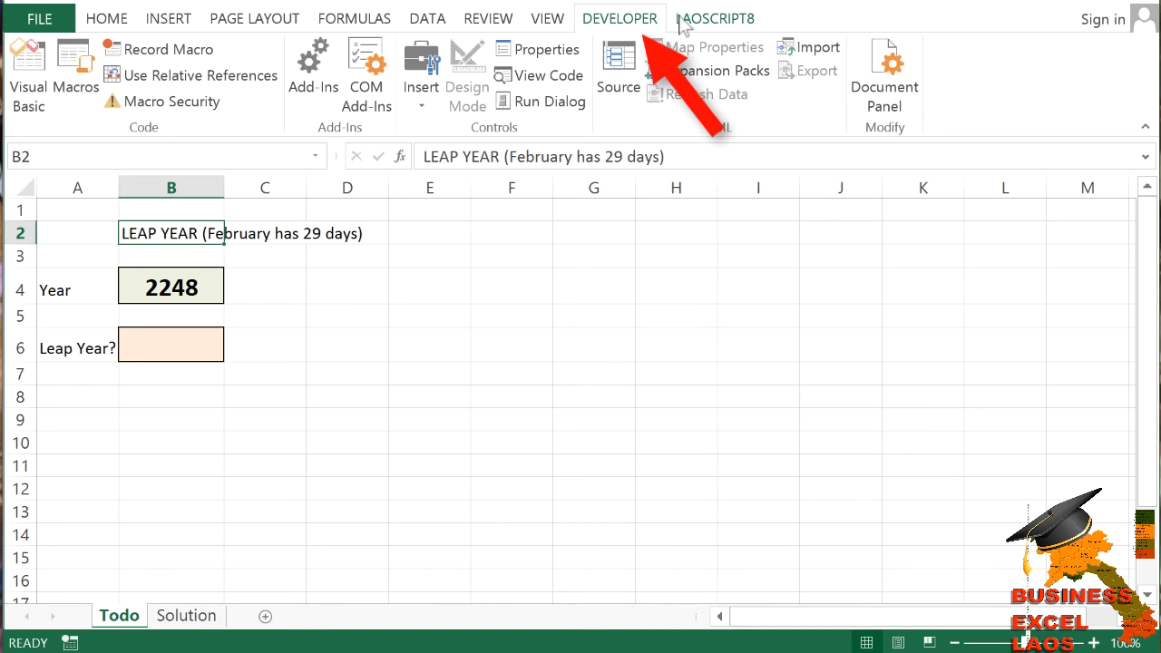
Draw a Scroll Bar form control beside the year cell, spanning columns D and E.
left_click(420, 110)
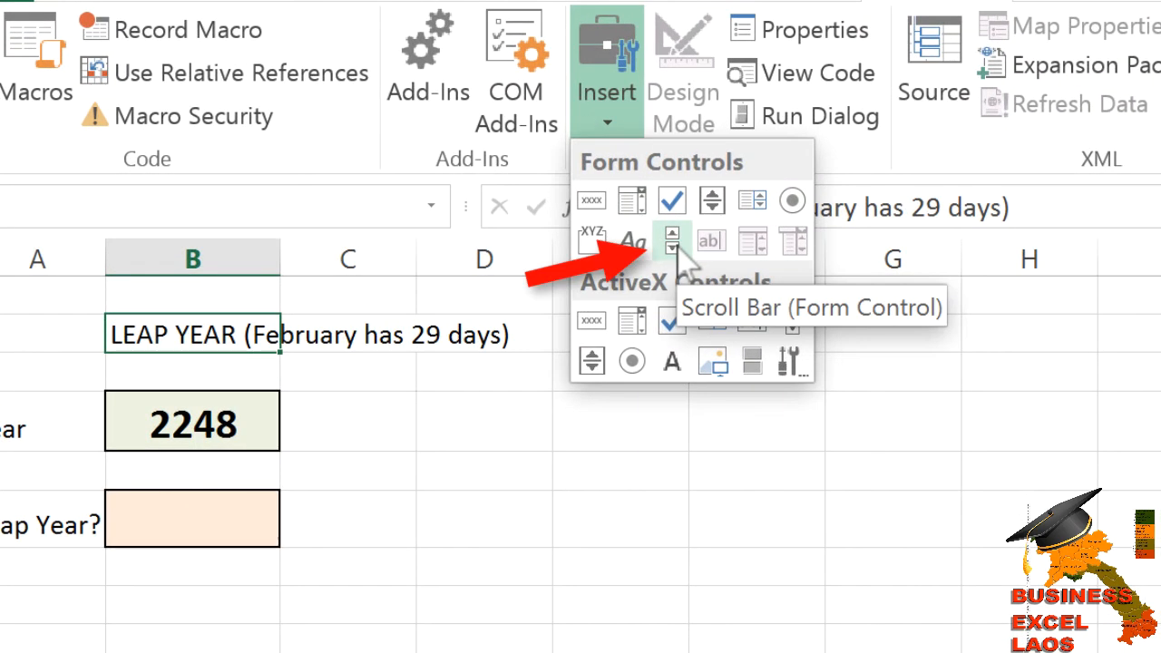
left_click(678, 244)
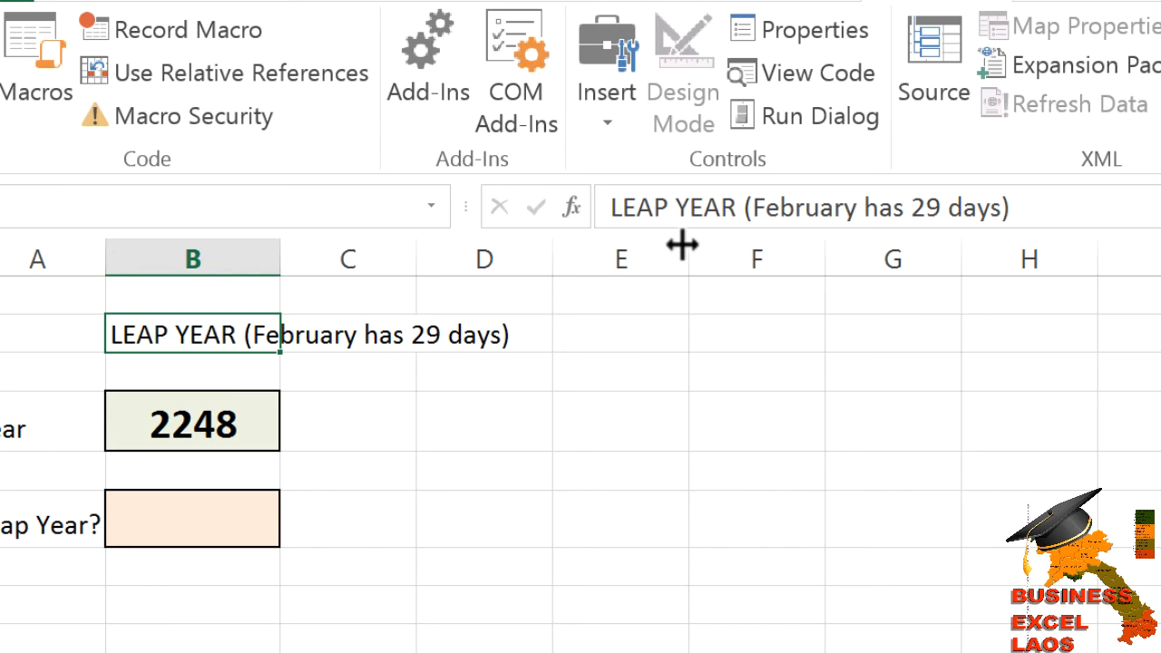
left_click_drag(417, 389, 690, 449)
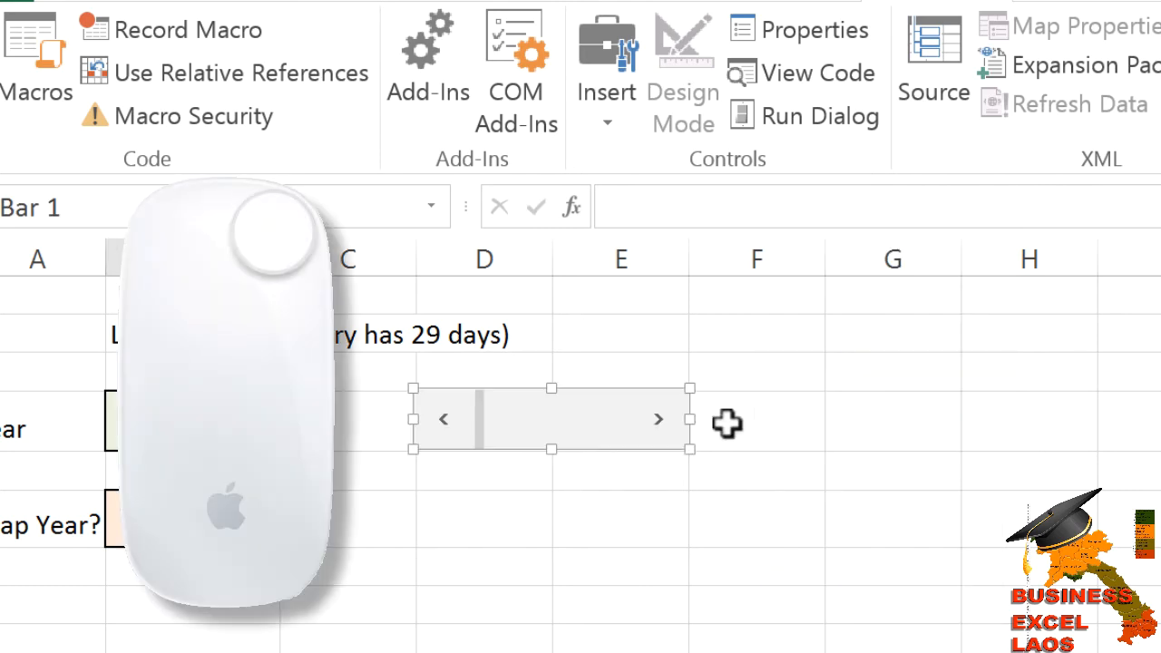
mouse_move(592, 422)
left_mouse_down()
mouse_move(834, 419)
mouse_move(597, 426)
left_mouse_up()
left_click(945, 461)
left_click(685, 447)
left_click(765, 414)
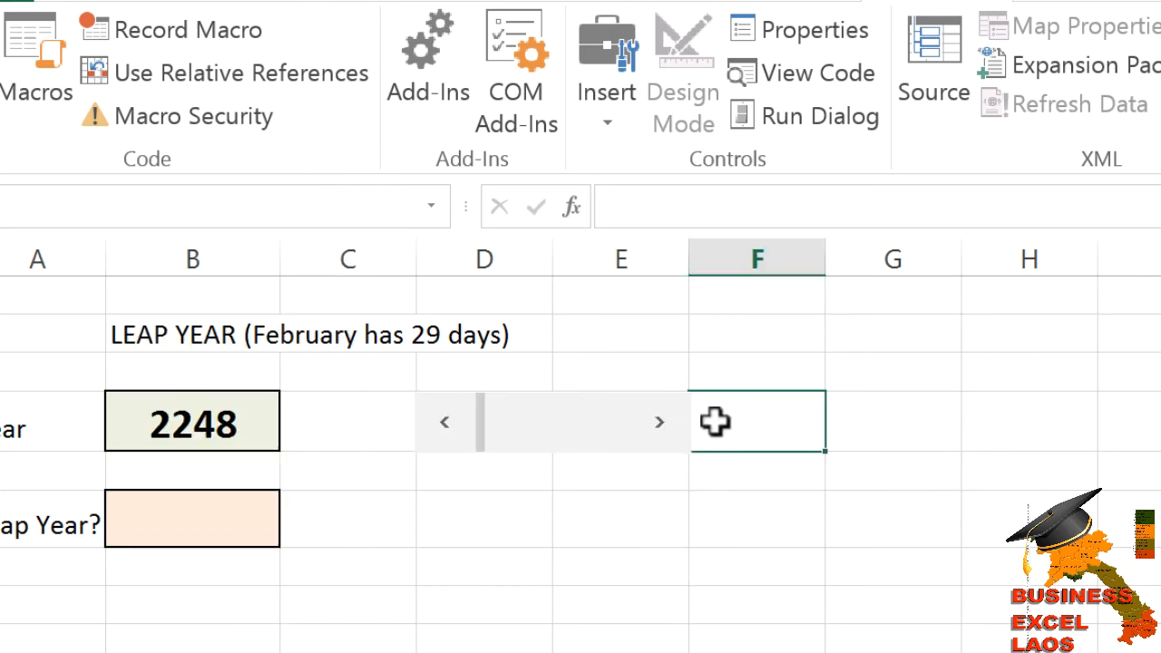
Try the scroll bar by clicking its arrows and track.
left_click(672, 428)
left_click(676, 428)
left_click(671, 427)
left_click(672, 428)
left_click(672, 428)
left_click(450, 424)
left_click(450, 423)
left_click(451, 424)
left_click(451, 424)
left_click(451, 423)
left_click(628, 423)
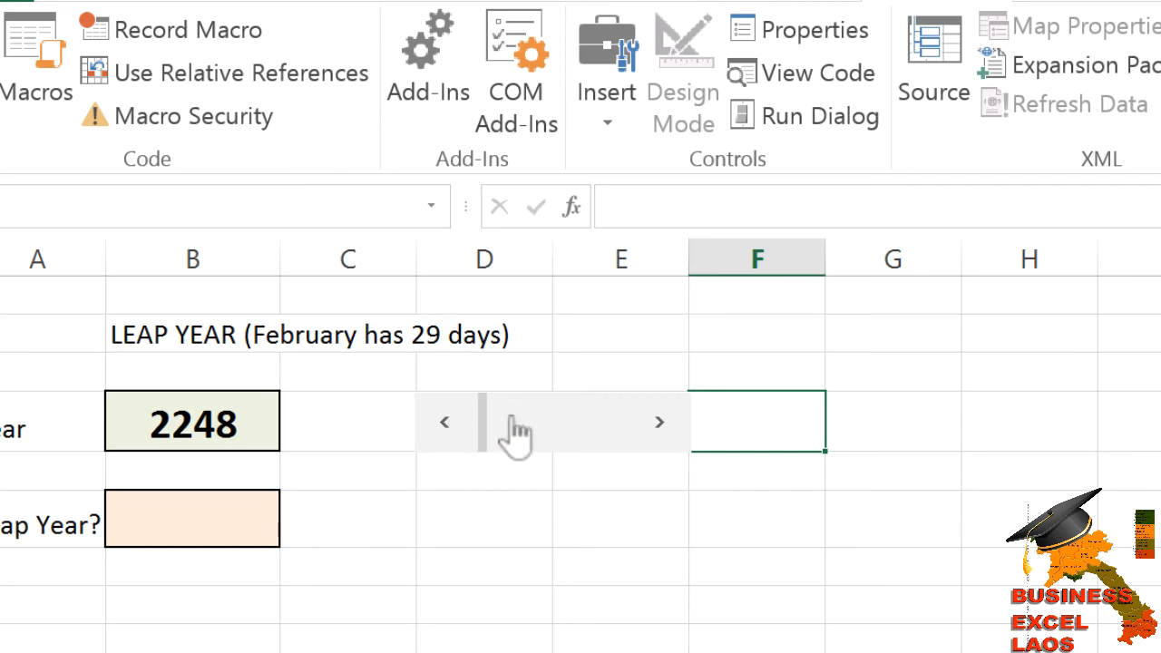
left_click(623, 425)
left_click(623, 424)
left_click(624, 425)
left_click(504, 422)
left_click(500, 422)
left_click(590, 422)
left_click(626, 422)
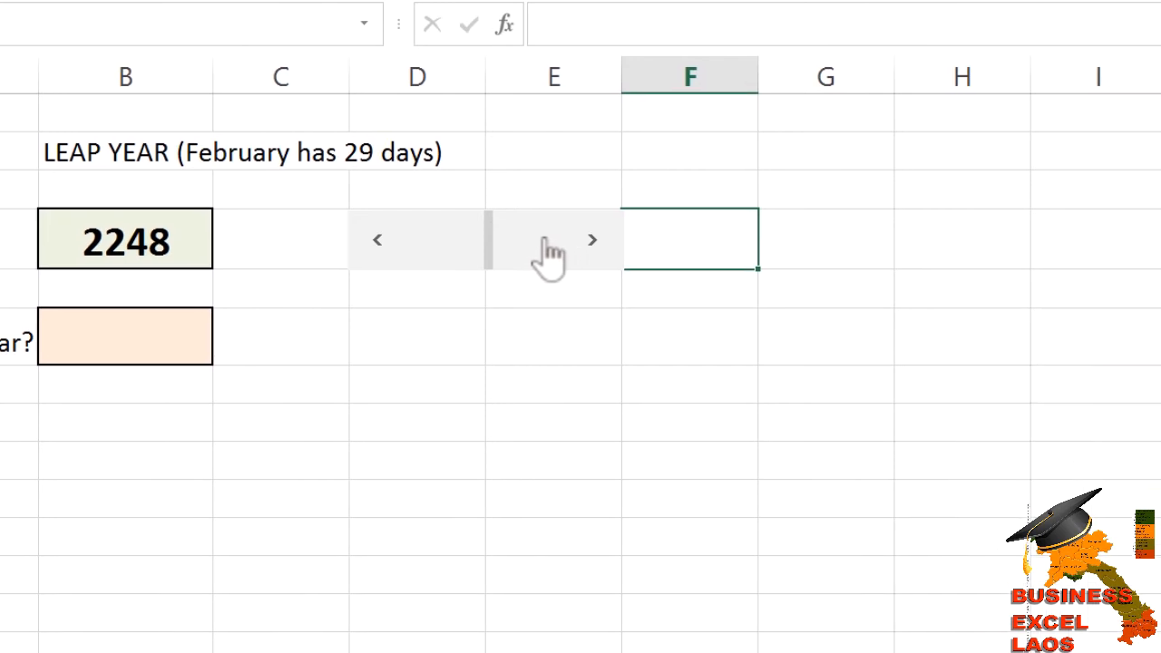
Open the scroll bar's control formatting and set its minimum value to 1900 and maximum value to 2500.
left_click(547, 240)
left_click(546, 240)
right_click(547, 254)
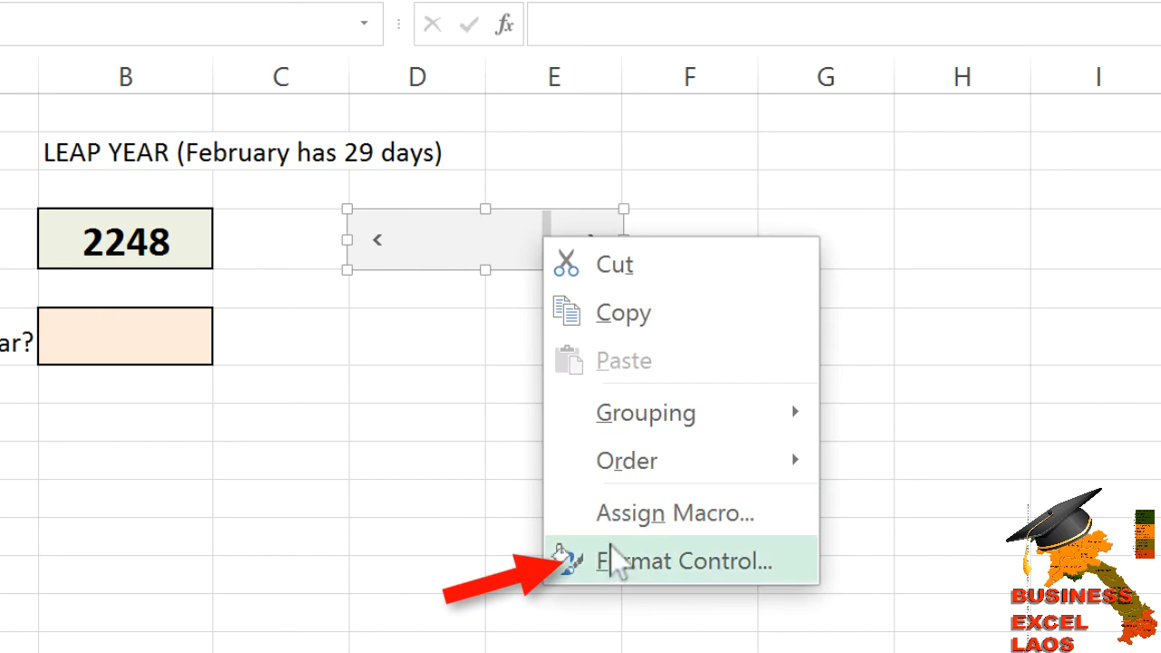
left_click(622, 567)
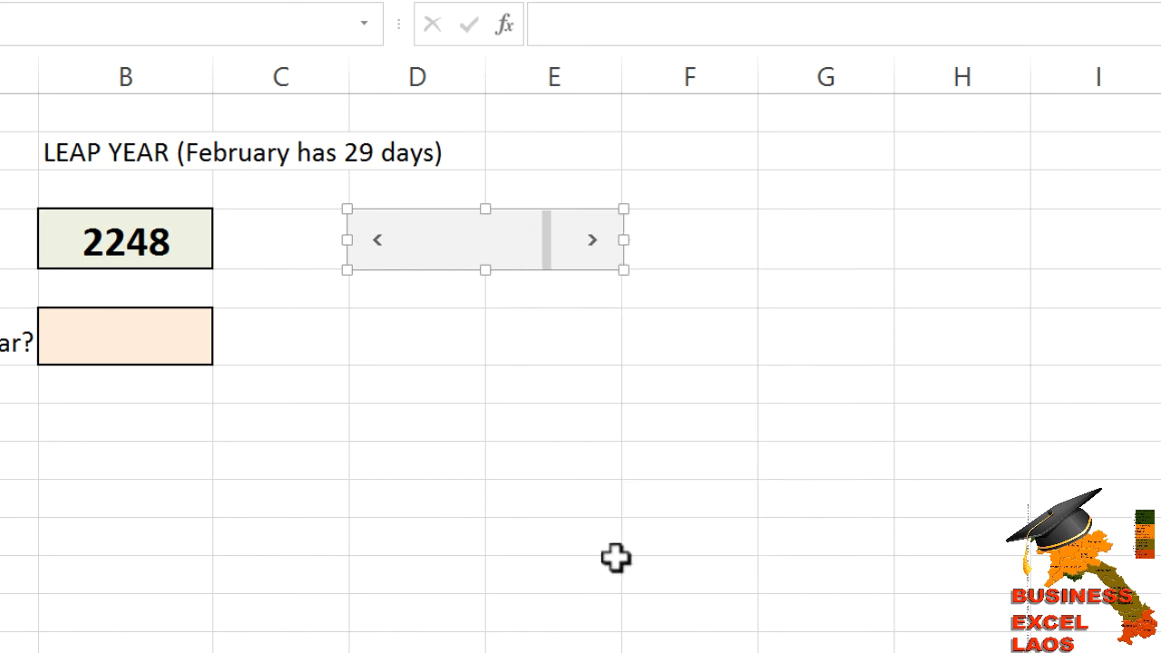
left_click_drag(704, 157, 901, 36)
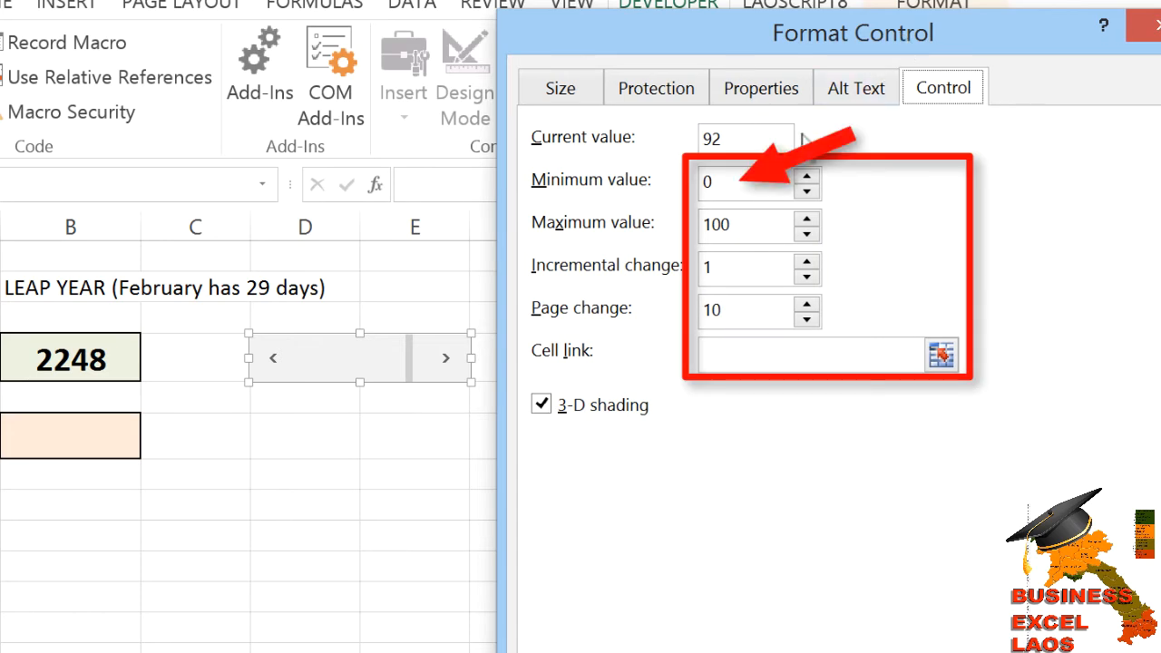
double_click(724, 184)
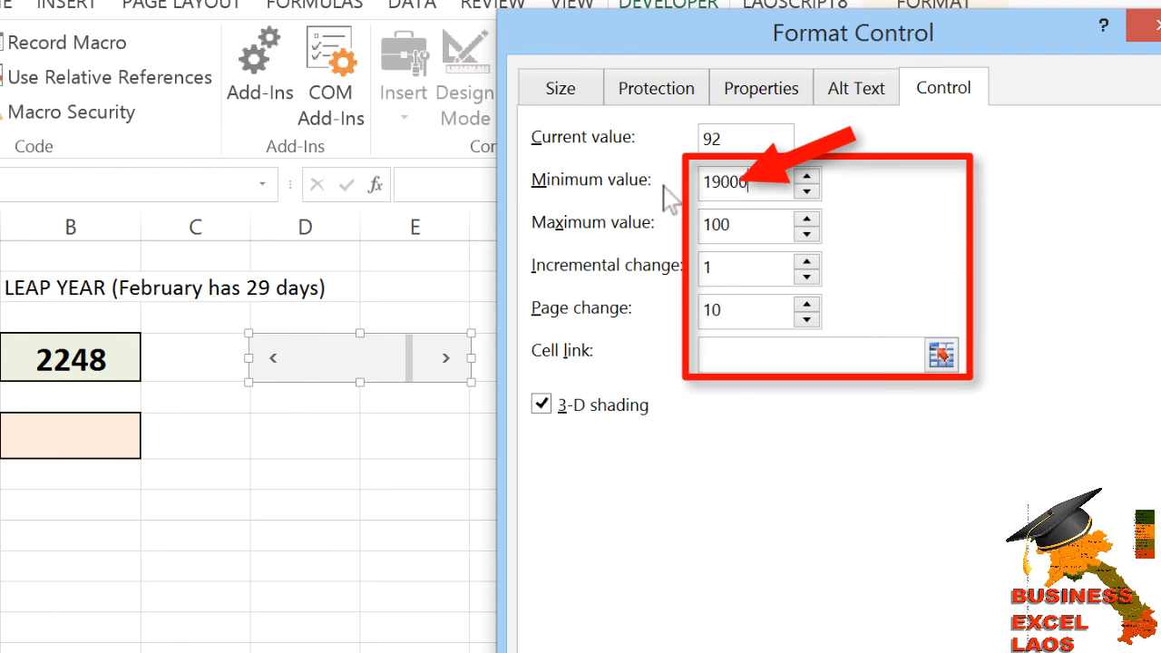
key("BackSpace")
key("Tab")
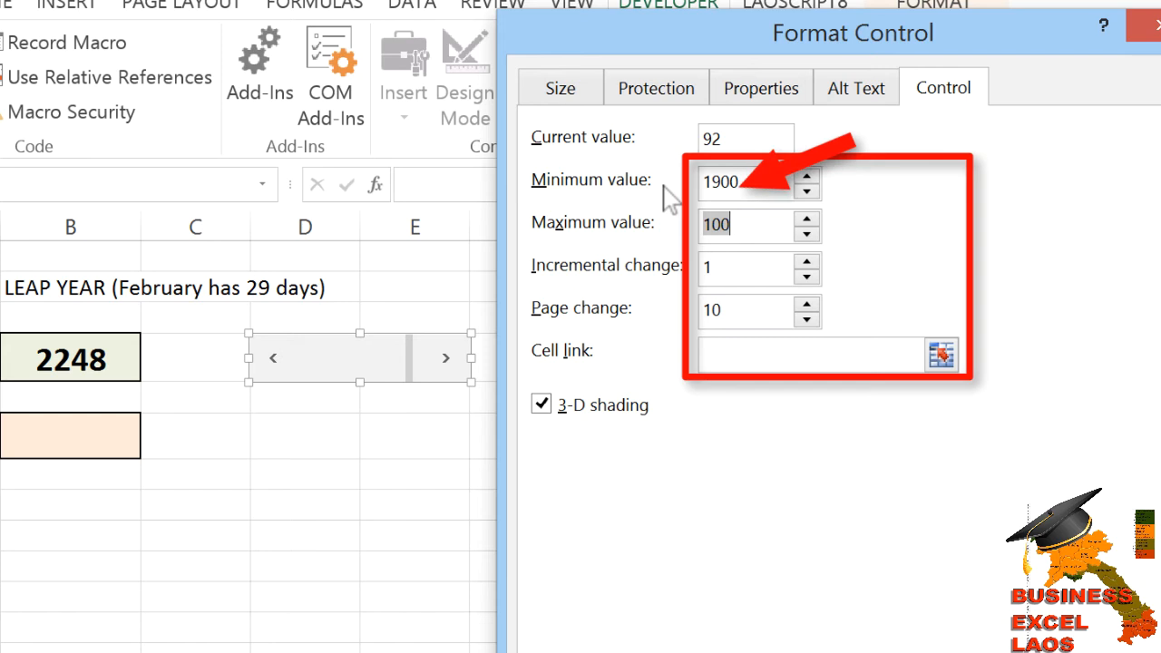
type("25")
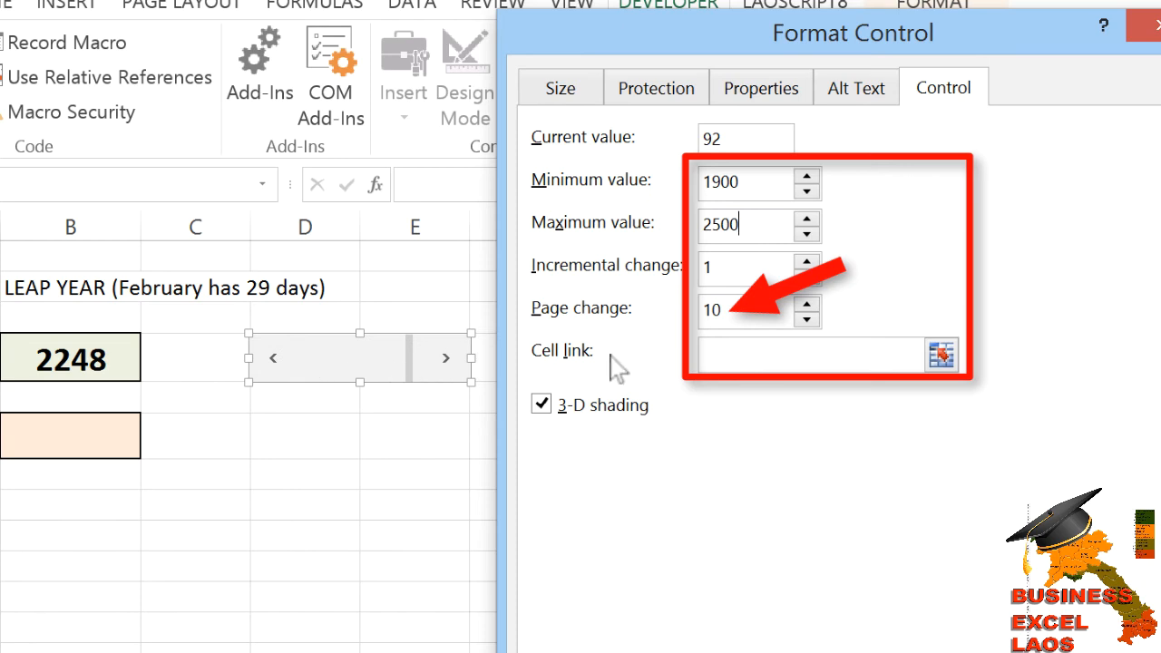
Set the scroll bar's page change to 25 and link it to cell B4.
double_click(745, 322)
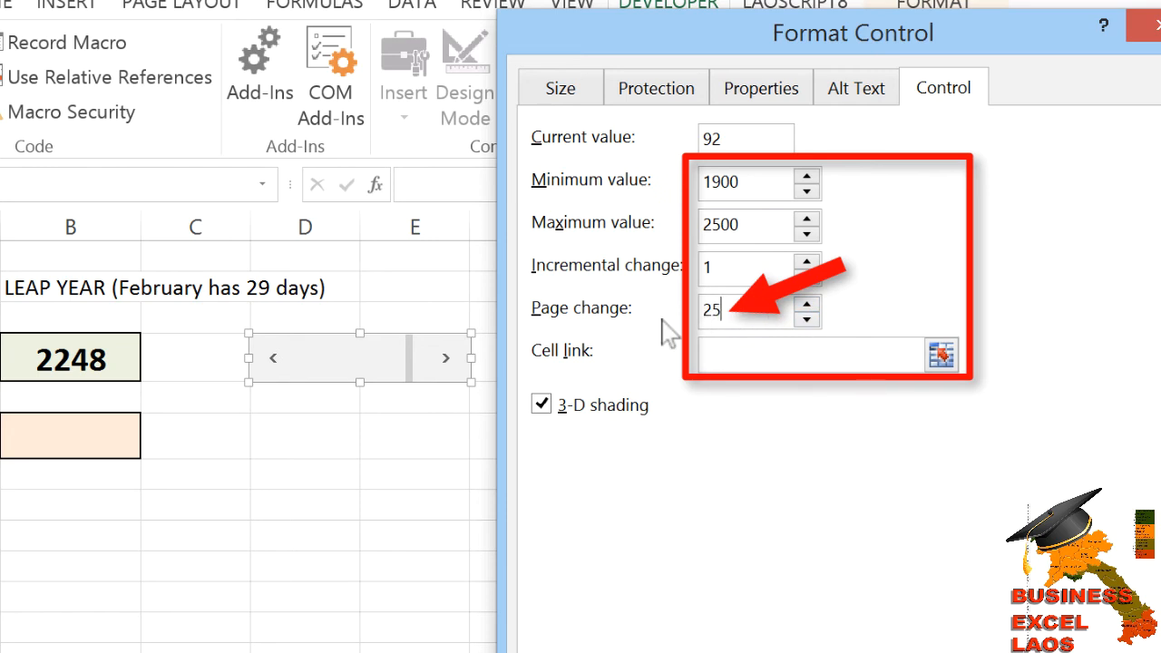
left_click(767, 357)
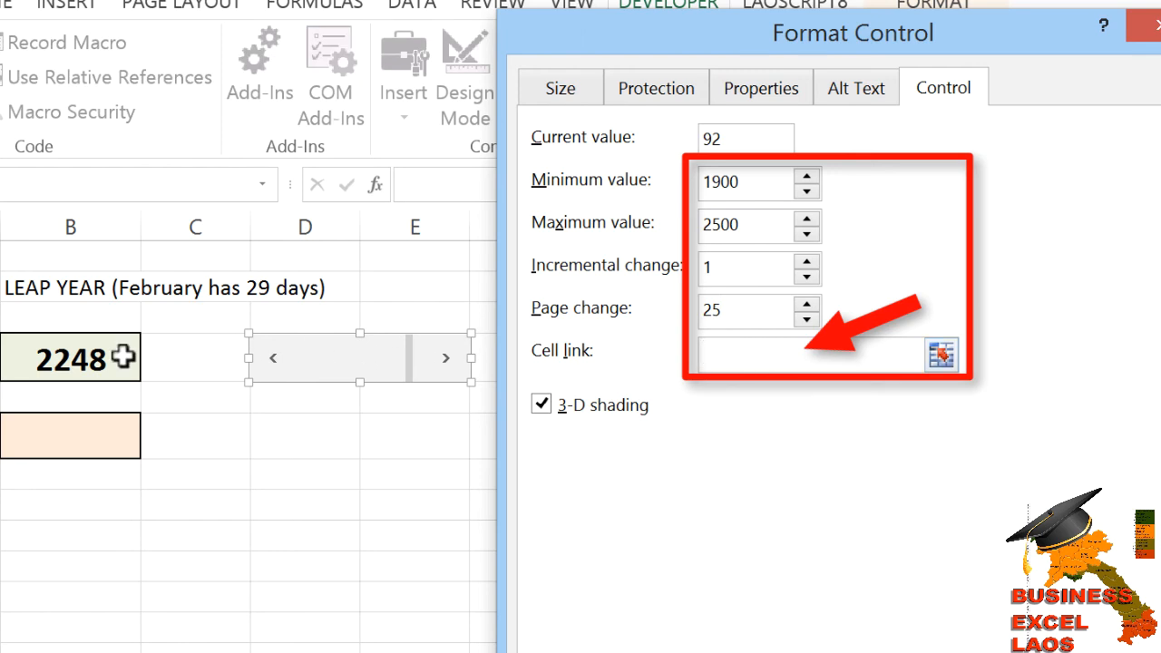
left_click(93, 360)
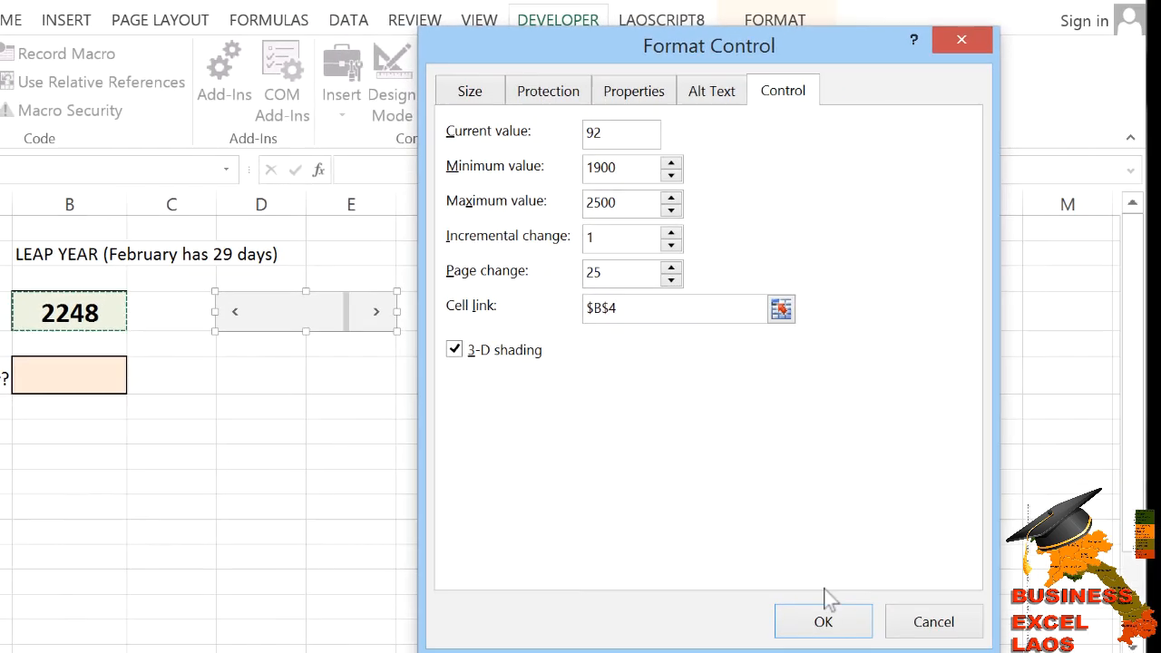
left_click(824, 625)
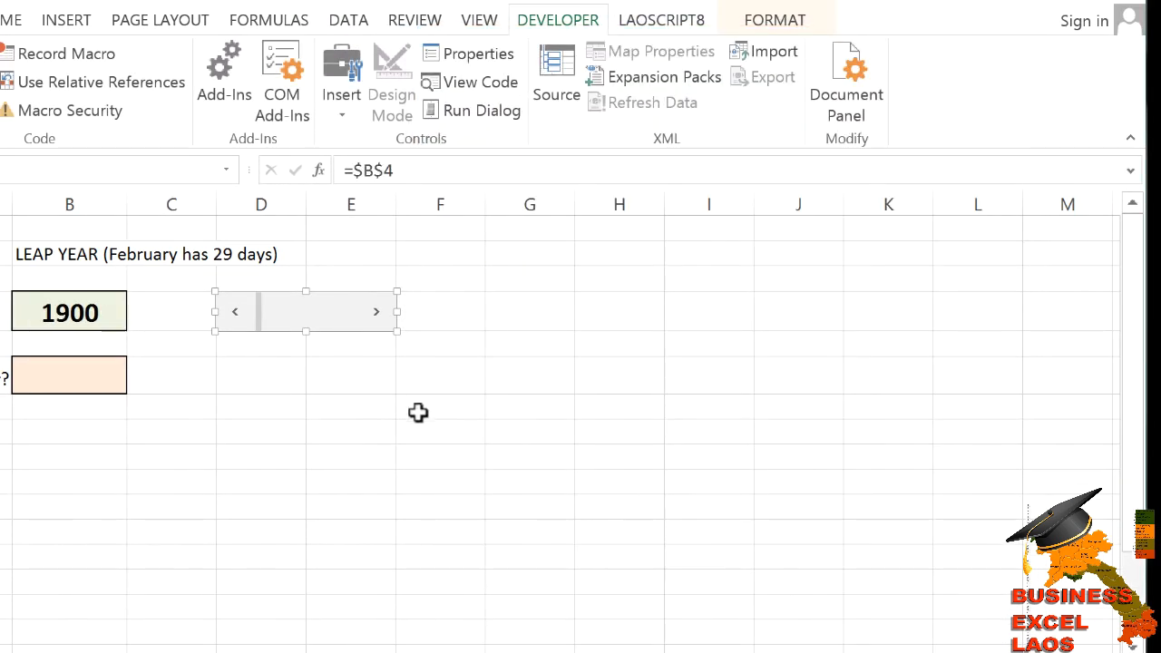
Test the scroll bar by stepping the year up and down with its arrows and track.
left_click(469, 327)
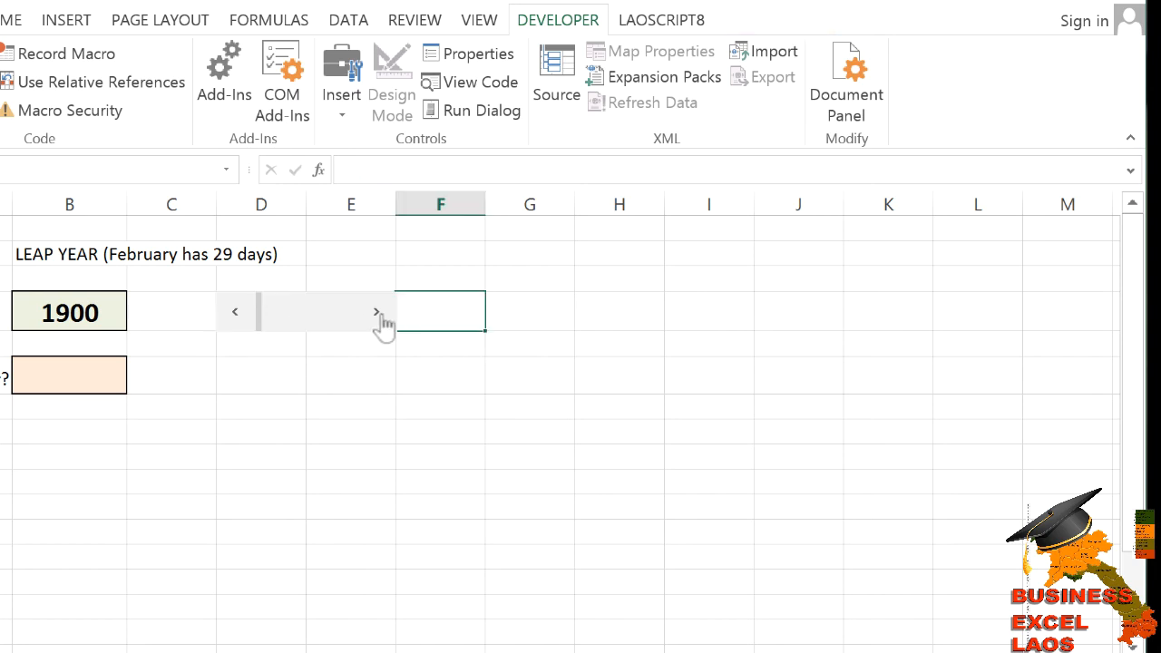
left_click(378, 321)
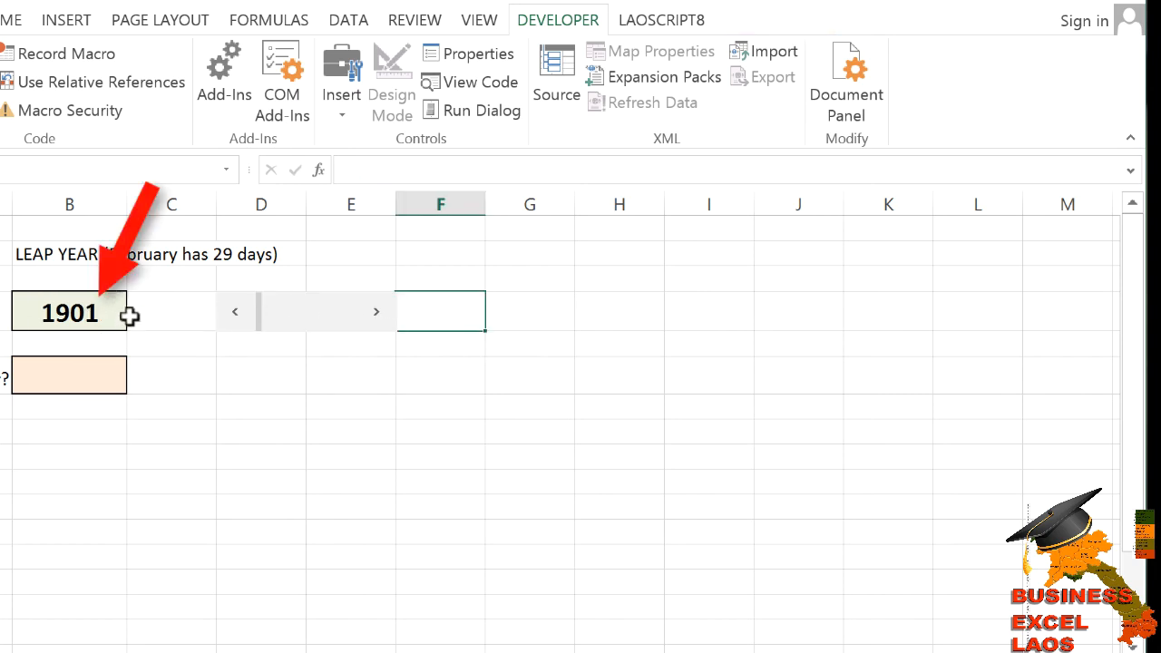
left_click(379, 318)
left_click(379, 318)
left_click(379, 318)
left_click(381, 315)
left_click(352, 312)
left_click(351, 312)
left_click(351, 311)
left_click(350, 311)
left_click(351, 311)
left_click(351, 311)
left_click(267, 311)
left_click(265, 312)
left_click(265, 311)
left_click(297, 311)
left_click(298, 312)
left_click(299, 311)
left_click(300, 311)
left_click(302, 313)
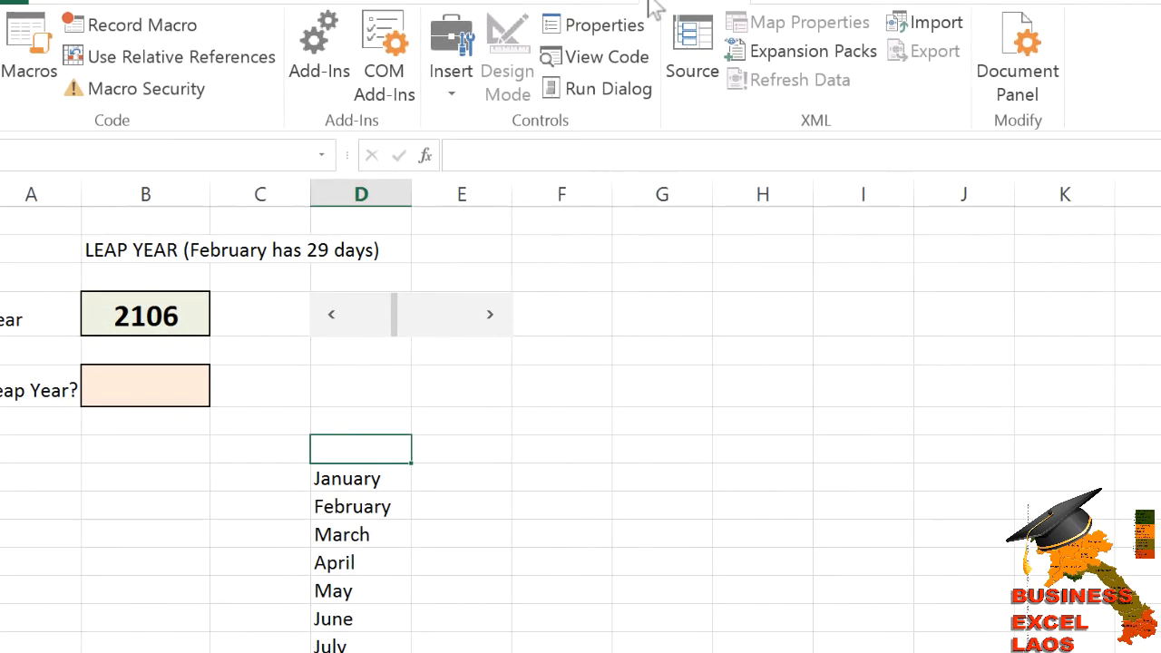
Draw a Combo Box form control below the scroll bar, next to the Leap Year cell.
left_click(453, 91)
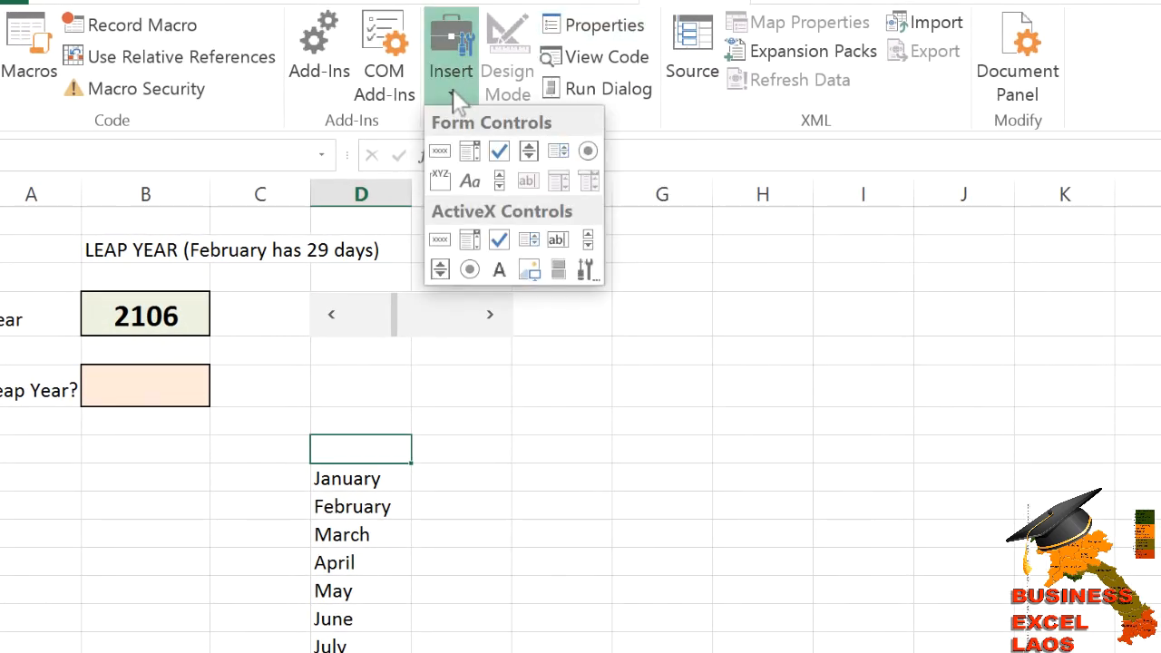
left_click(469, 154)
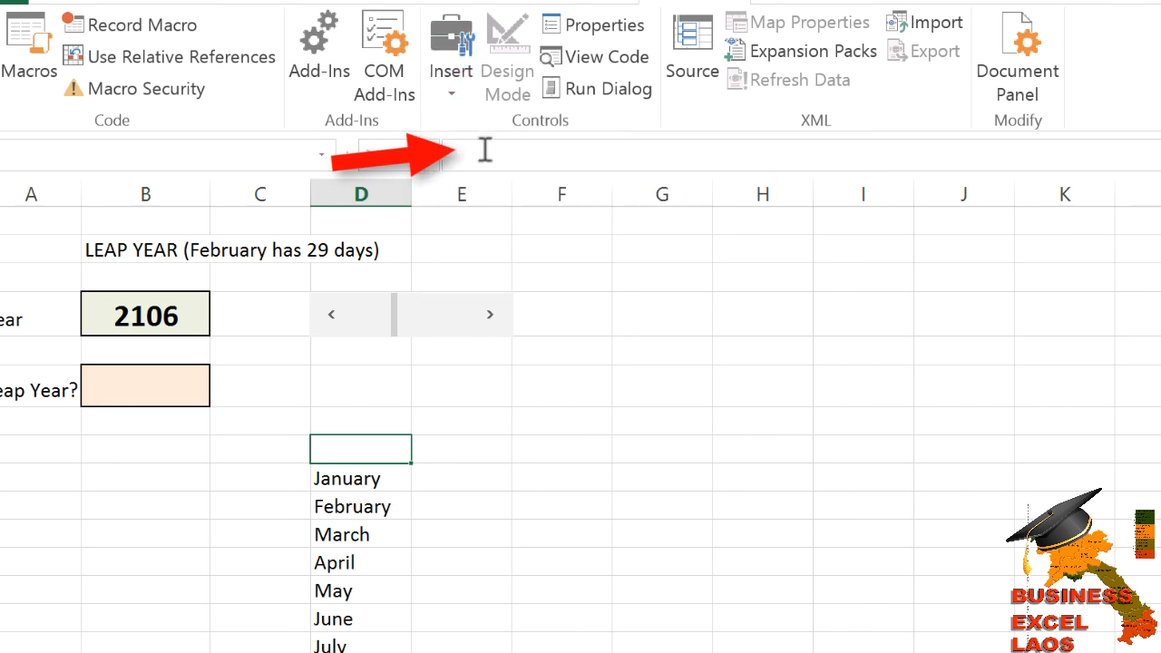
left_click_drag(309, 363, 511, 375)
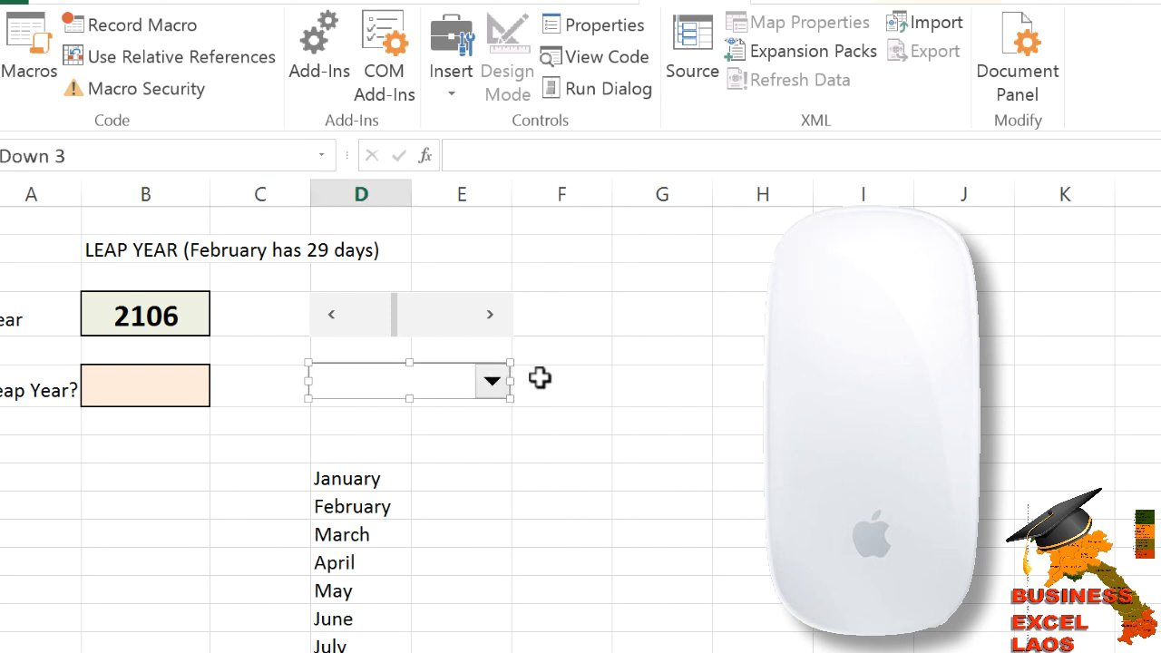
left_click(540, 379)
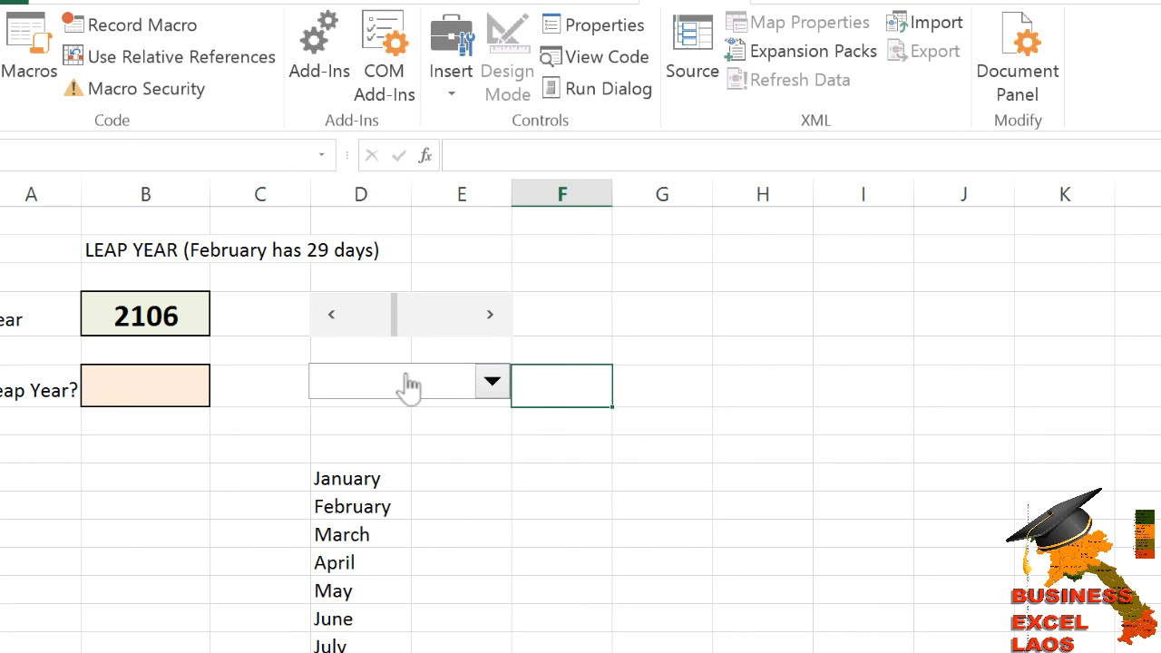
Set the combo box's input range to the month list D9:D20 and its cell link to D7.
right_click(410, 384)
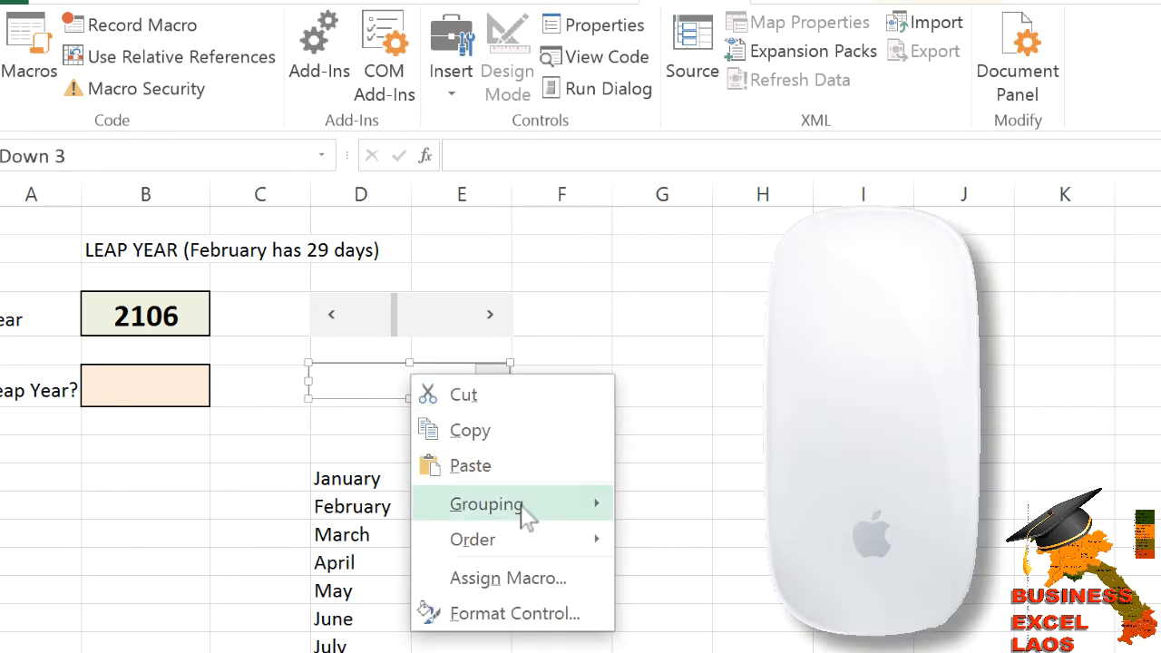
left_click(526, 626)
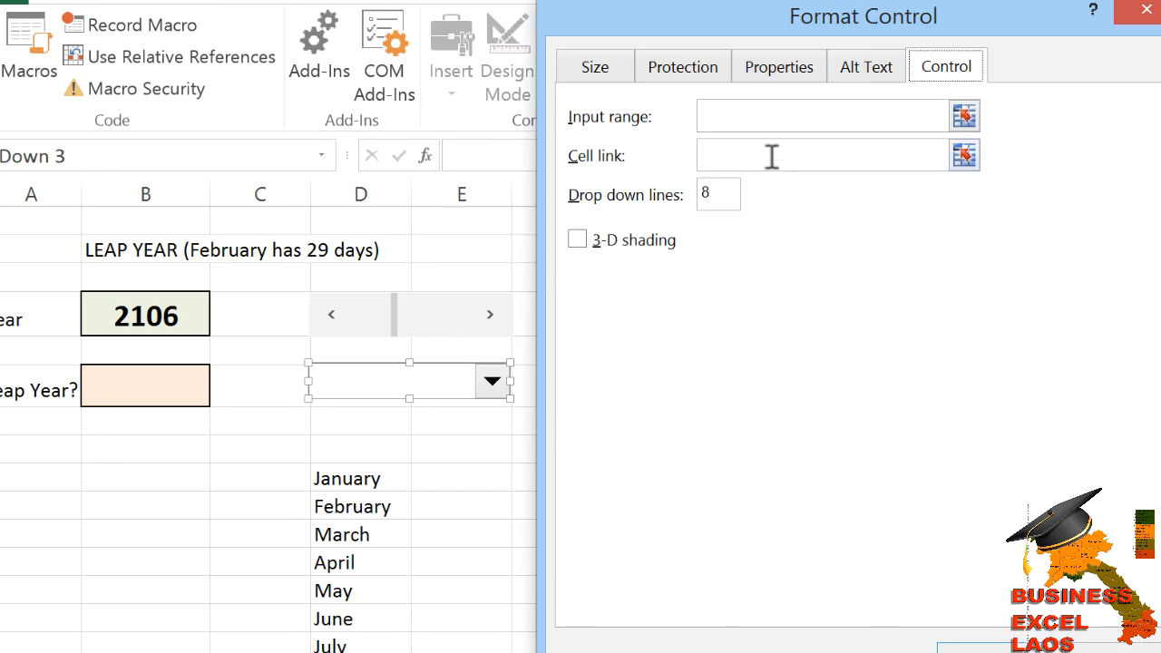
left_click(719, 118)
left_click_drag(378, 478, 372, 651)
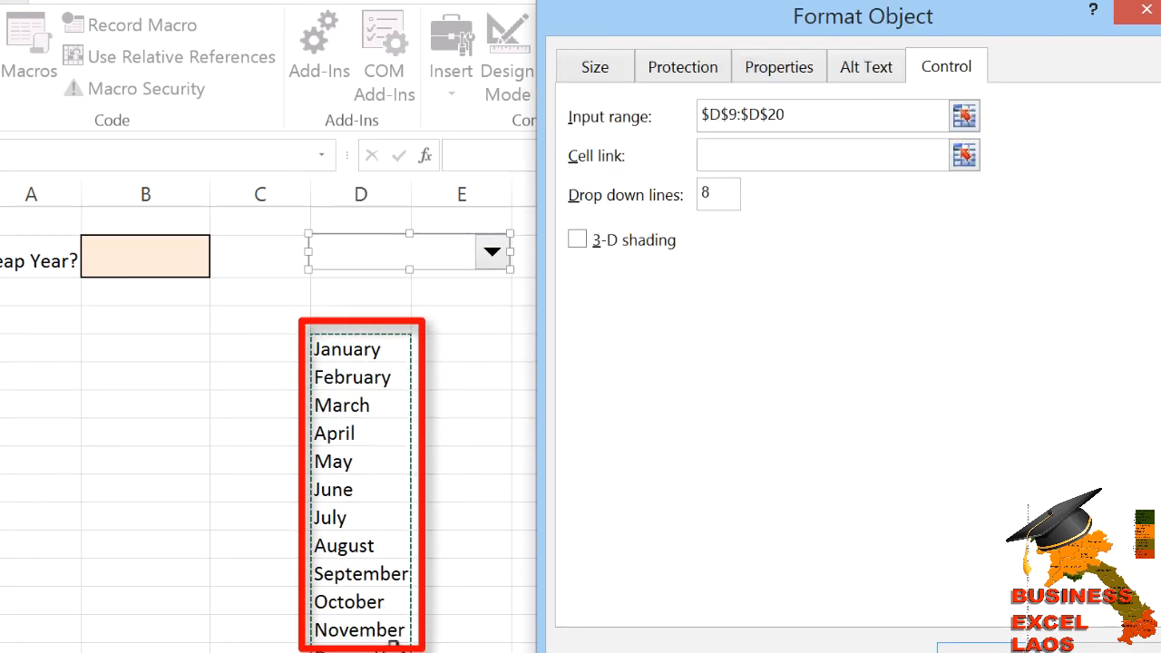
left_click(735, 156)
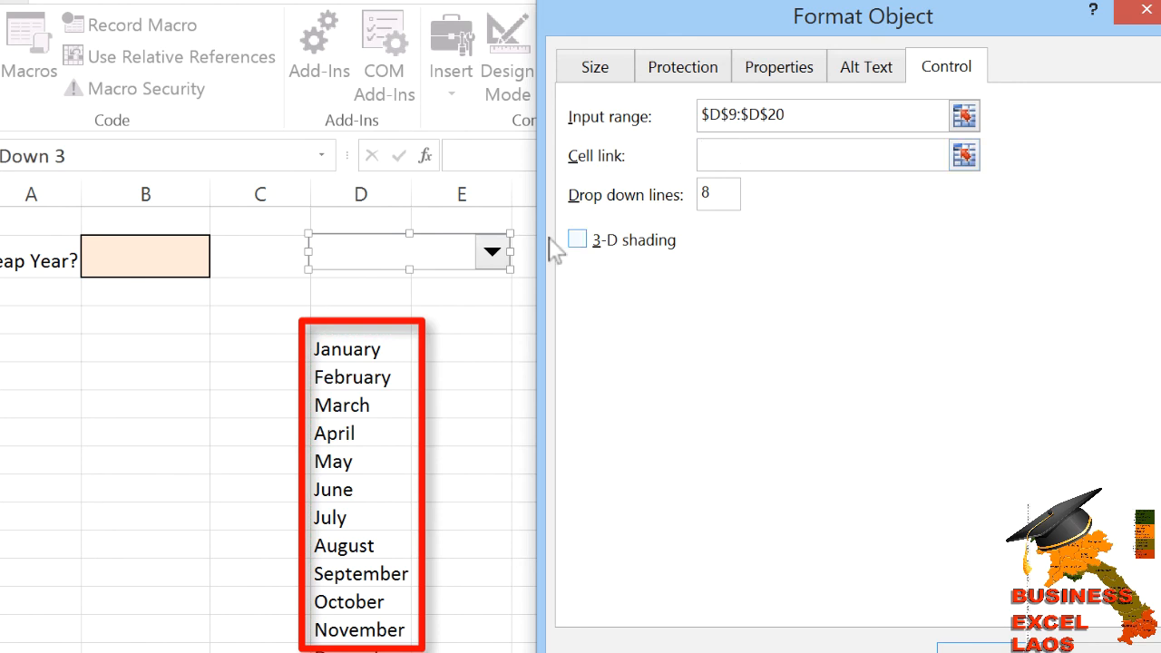
left_click(352, 295)
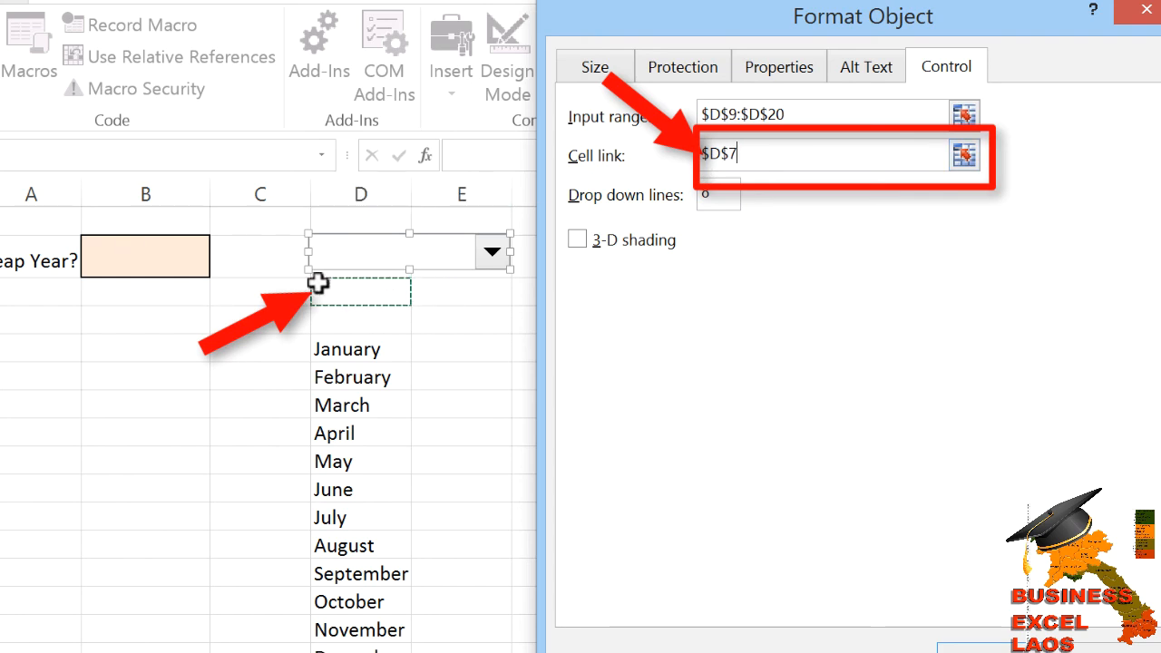
left_click(962, 644)
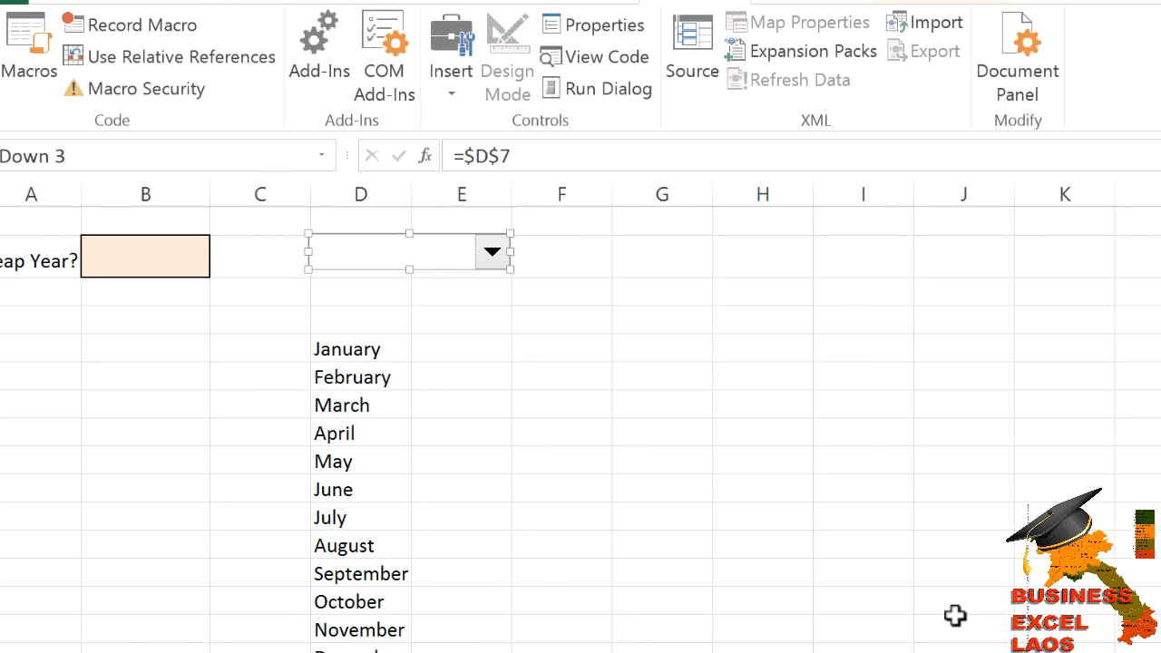
Open the combo box's dropdown to check the month list.
left_click(617, 340)
left_click(491, 257)
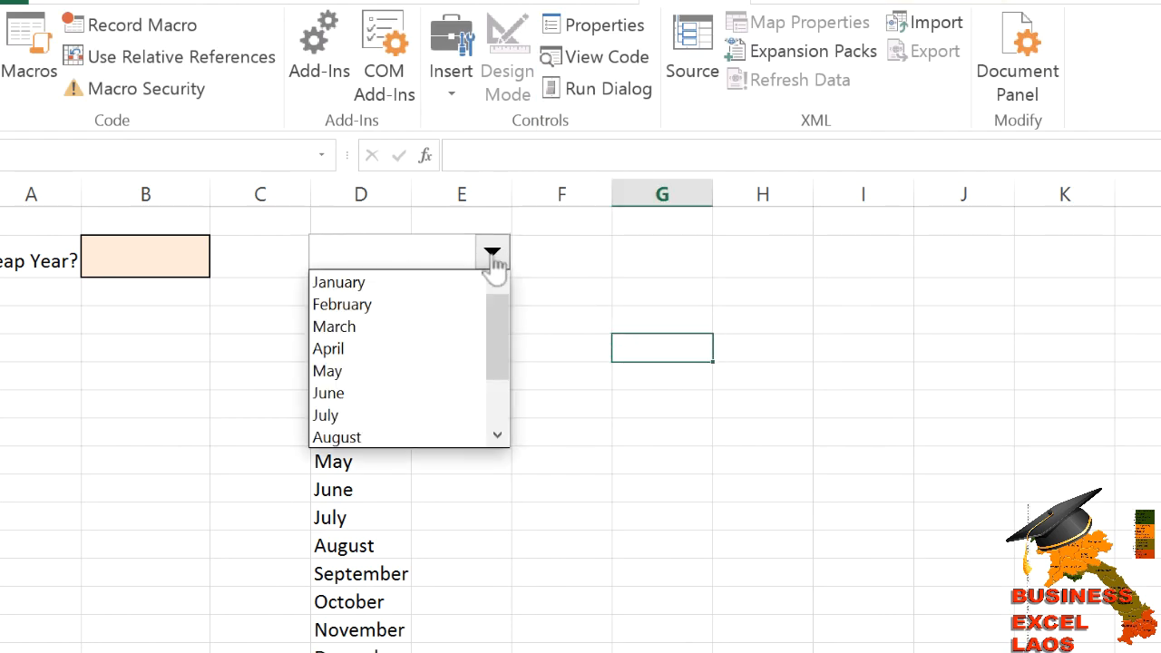
Scroll through the open month list and choose October in the combo box.
left_click_drag(490, 313, 498, 397)
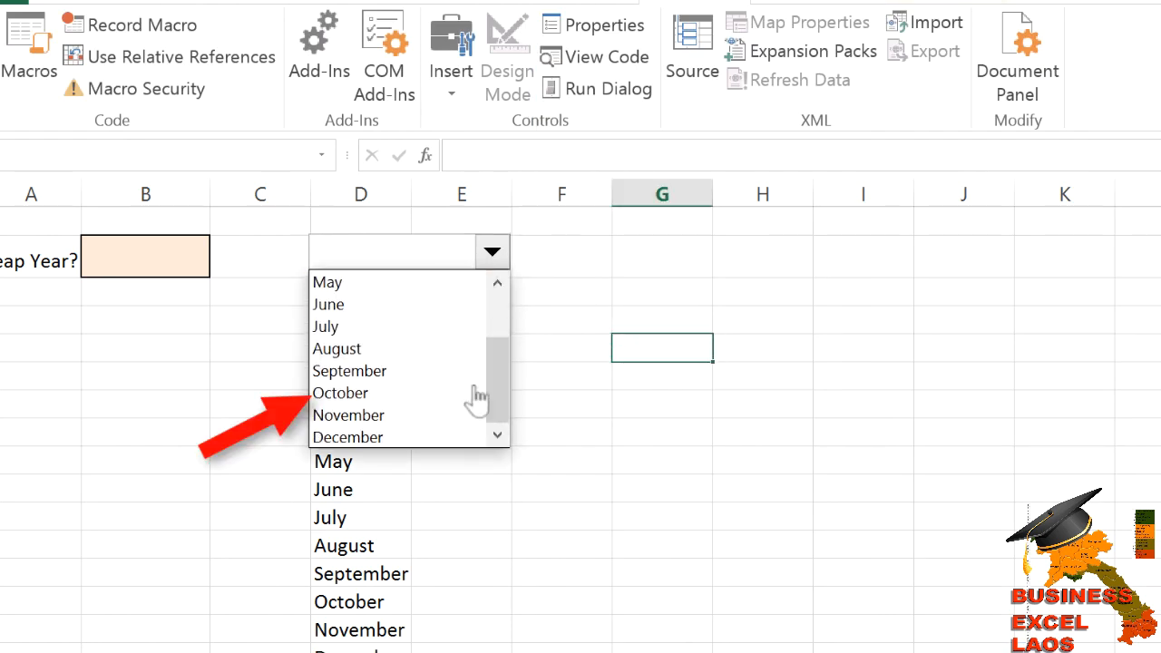
left_click(362, 397)
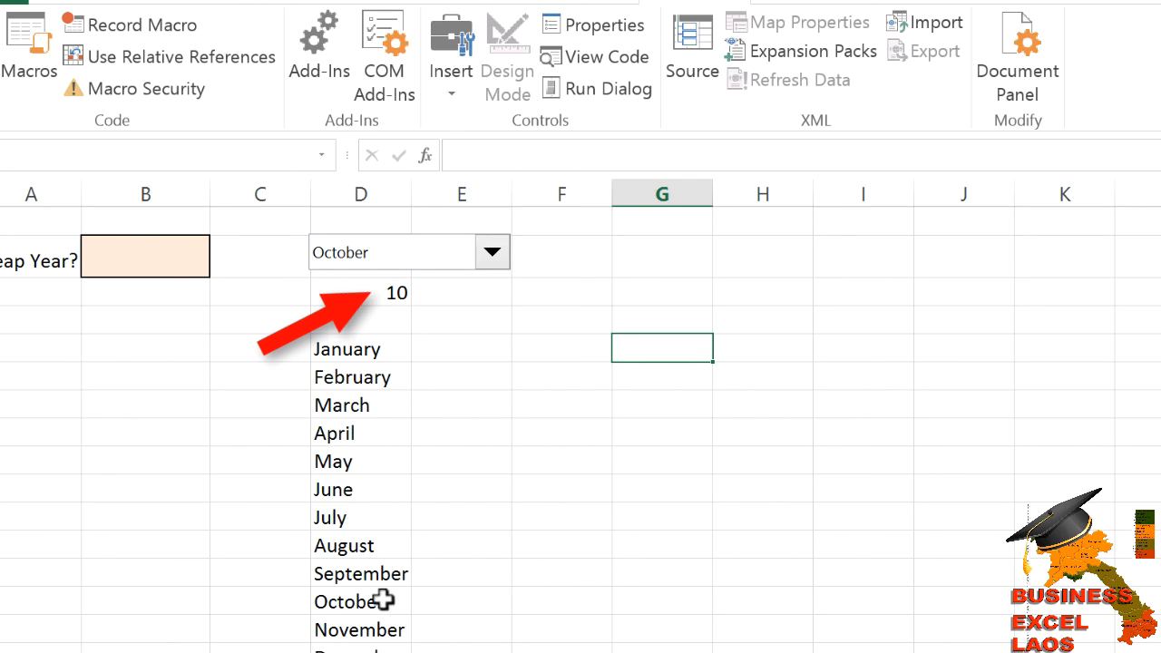
Reopen the combo box and change the selected month to April, then deselect the control.
left_click(491, 254)
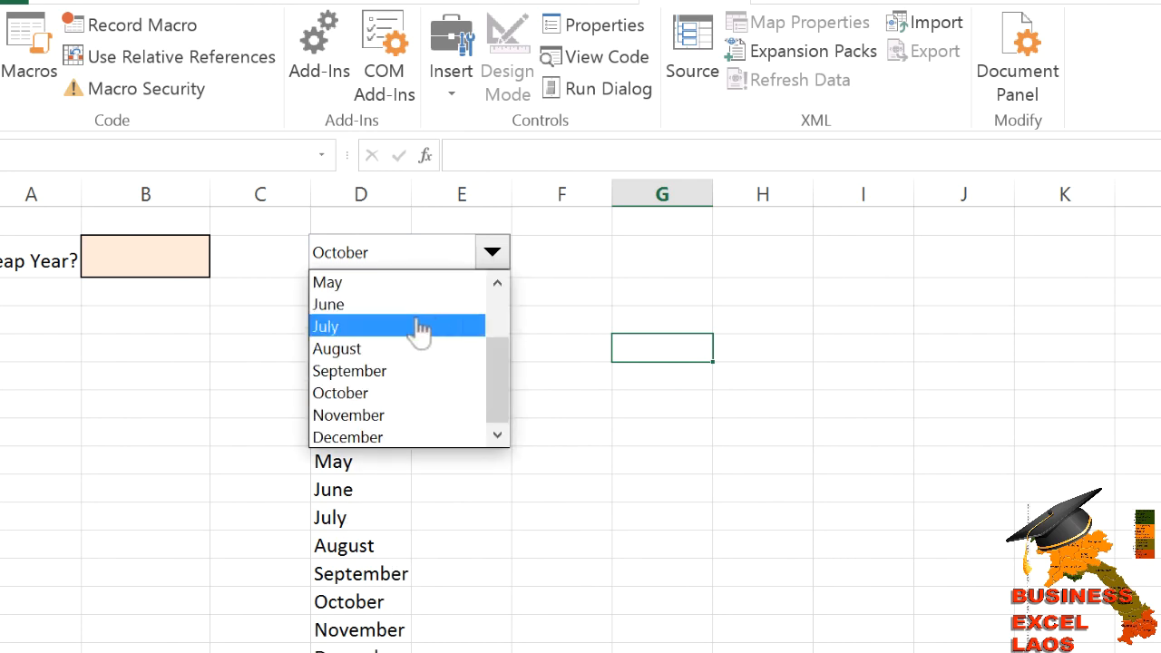
left_click(502, 306)
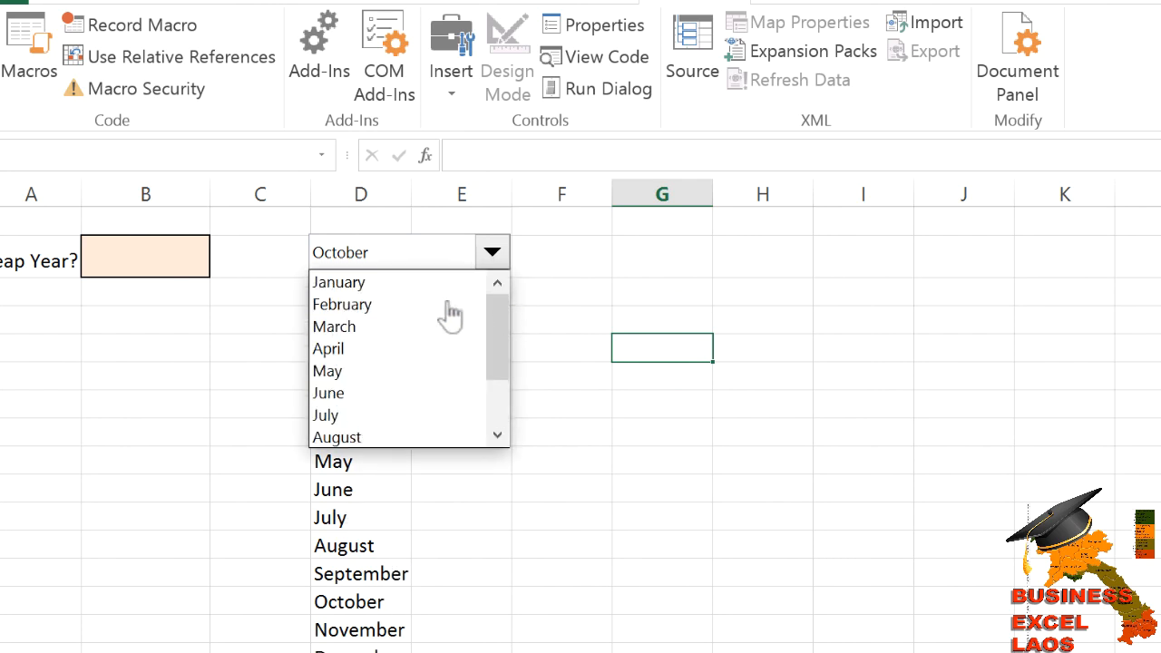
left_click(394, 352)
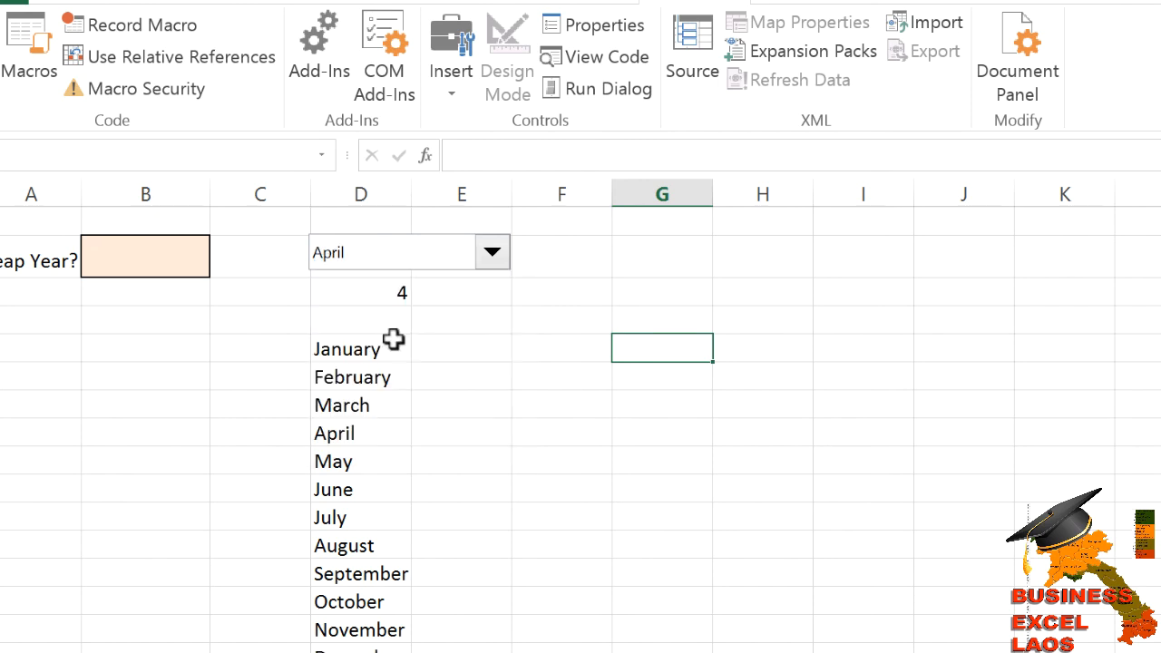
left_click(554, 282)
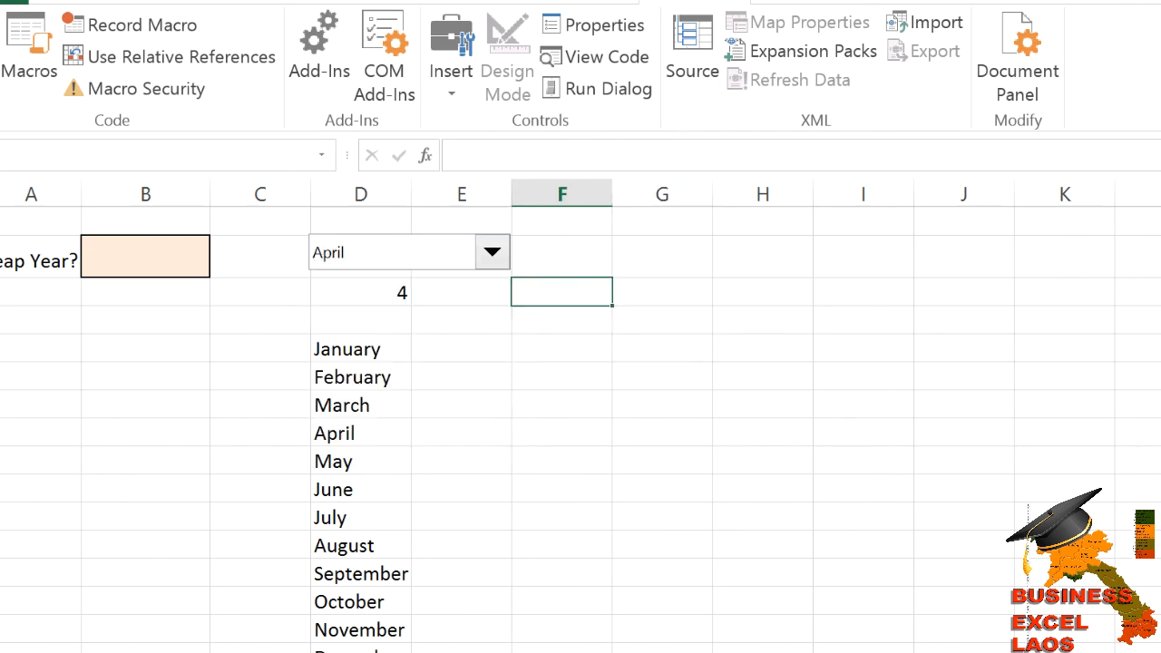